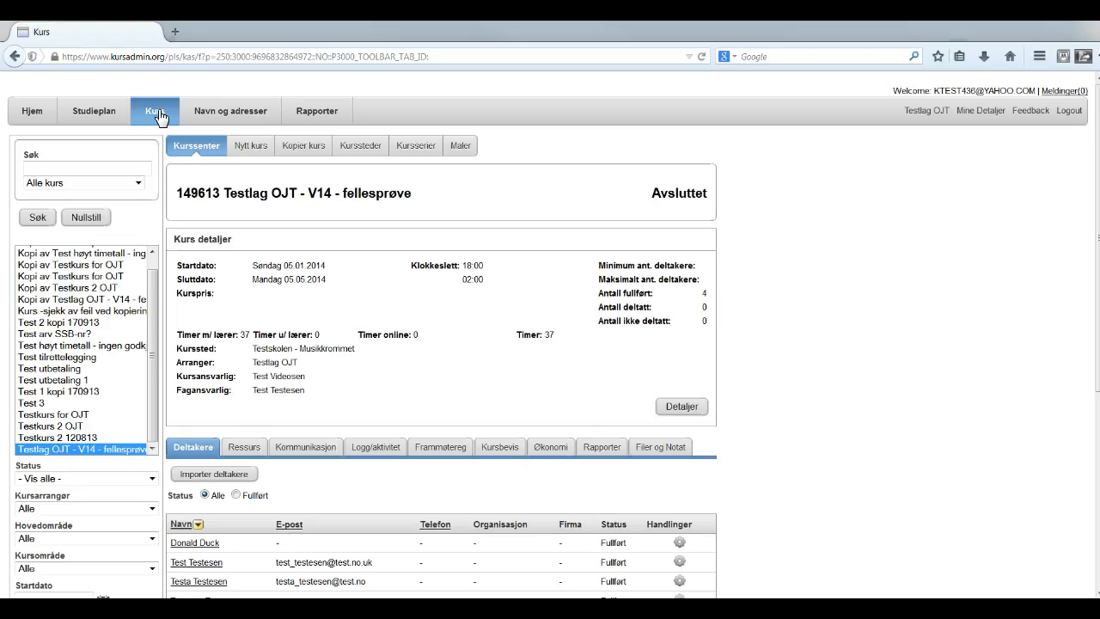
left_click(159, 116)
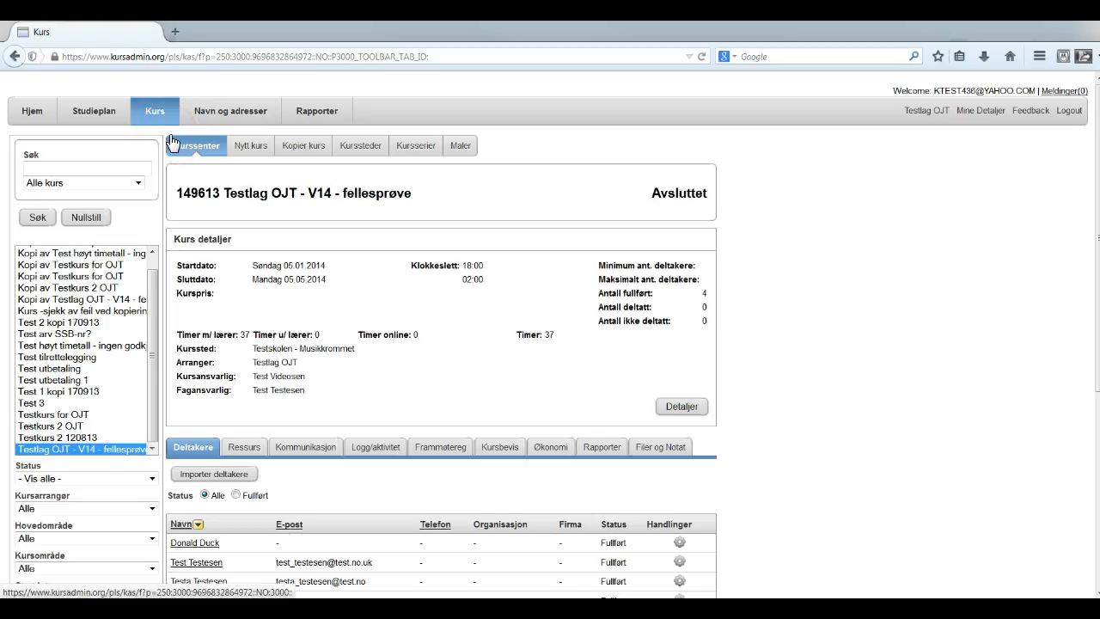
left_click(192, 145)
left_click(287, 148)
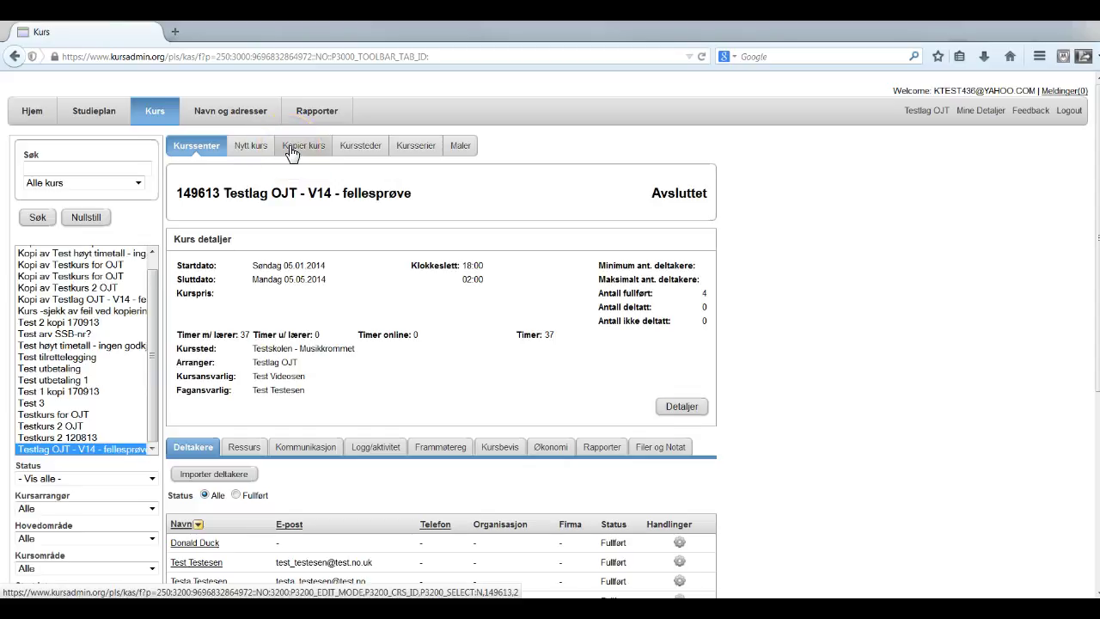
left_click(302, 147)
left_click(376, 148)
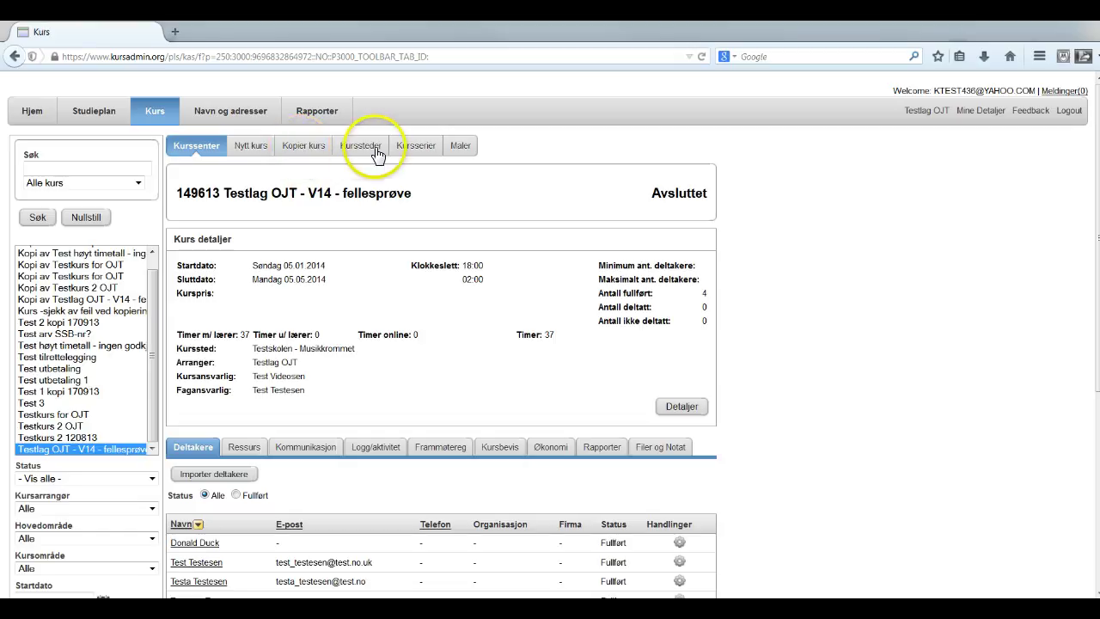
left_click(408, 150)
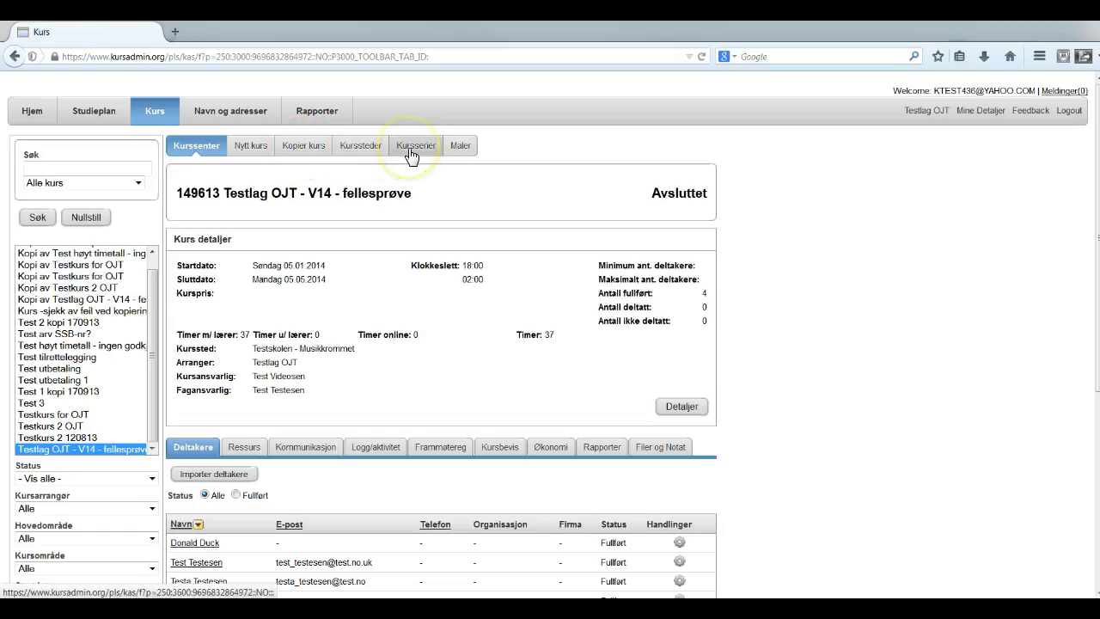
left_click(464, 153)
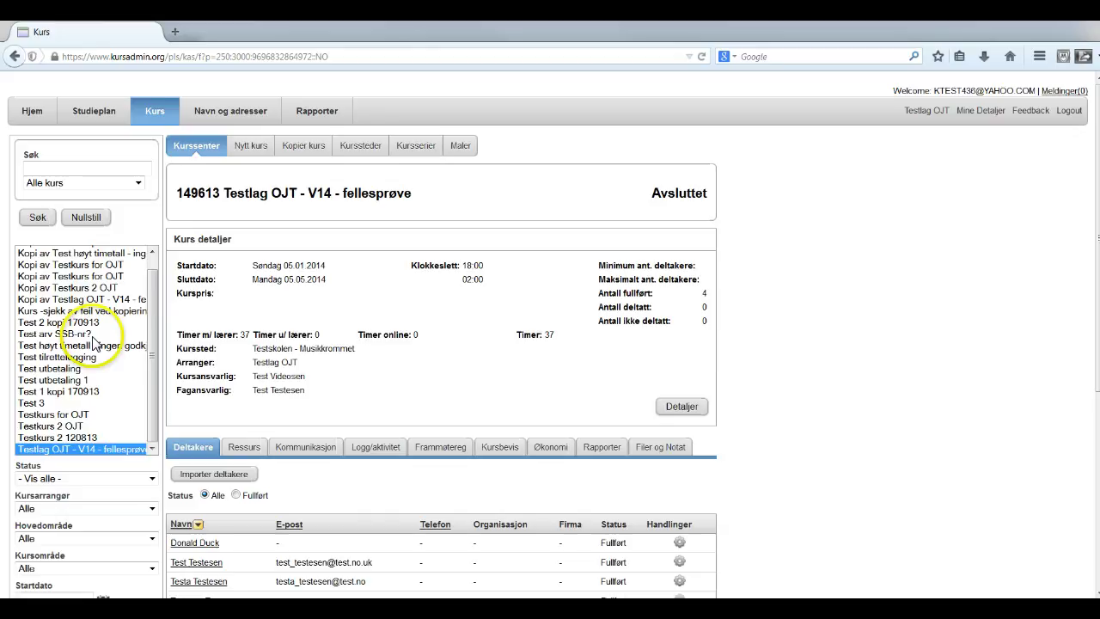
Open the Test utbetaling course from the course list.
left_click(63, 369)
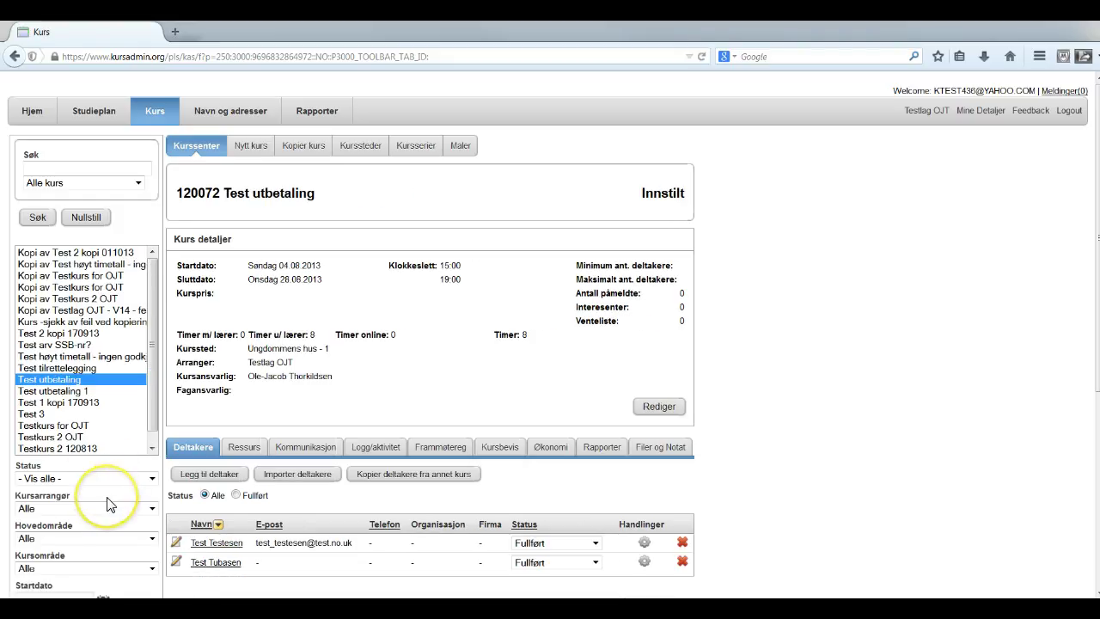
Filter the course list by status Avsluttet, and switch the status filter to Aktive kurs.
scroll(107, 505, "down", 2)
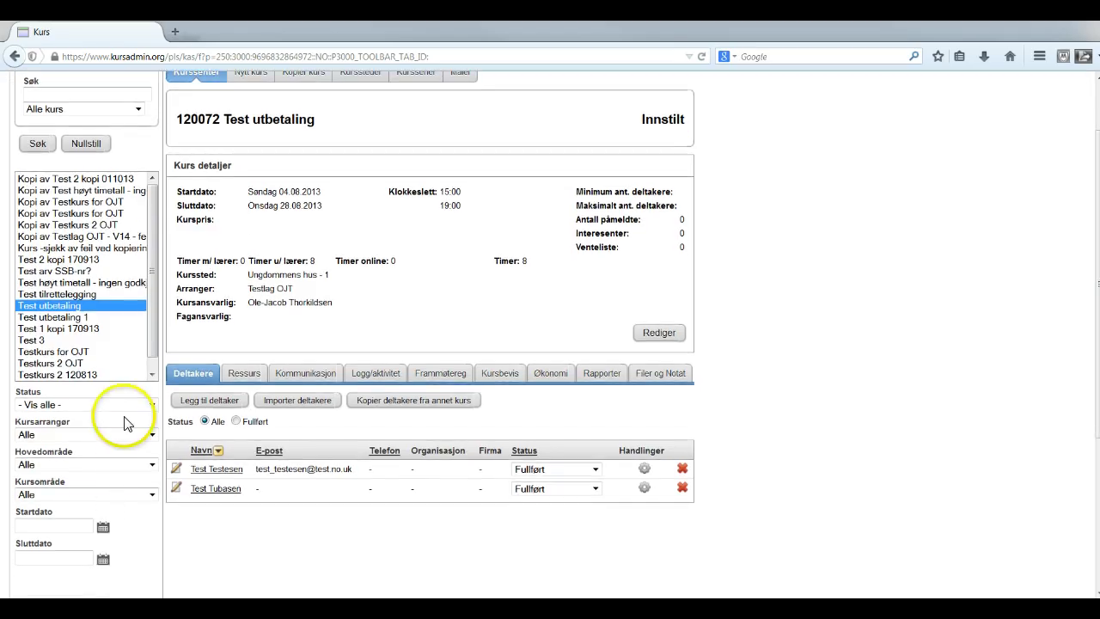
left_click(118, 408)
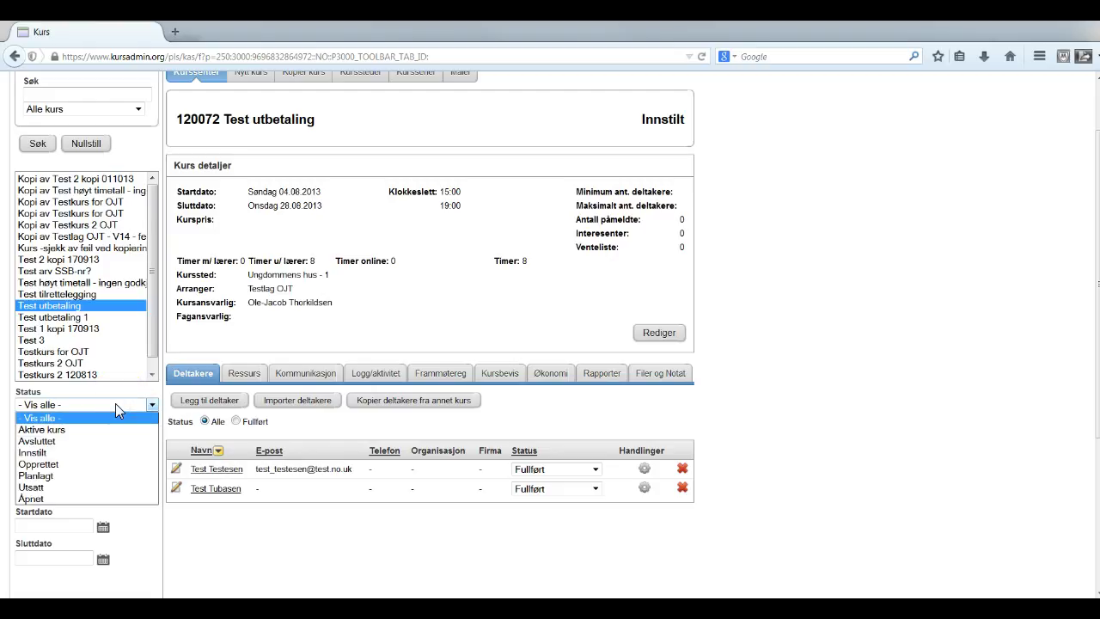
left_click(90, 441)
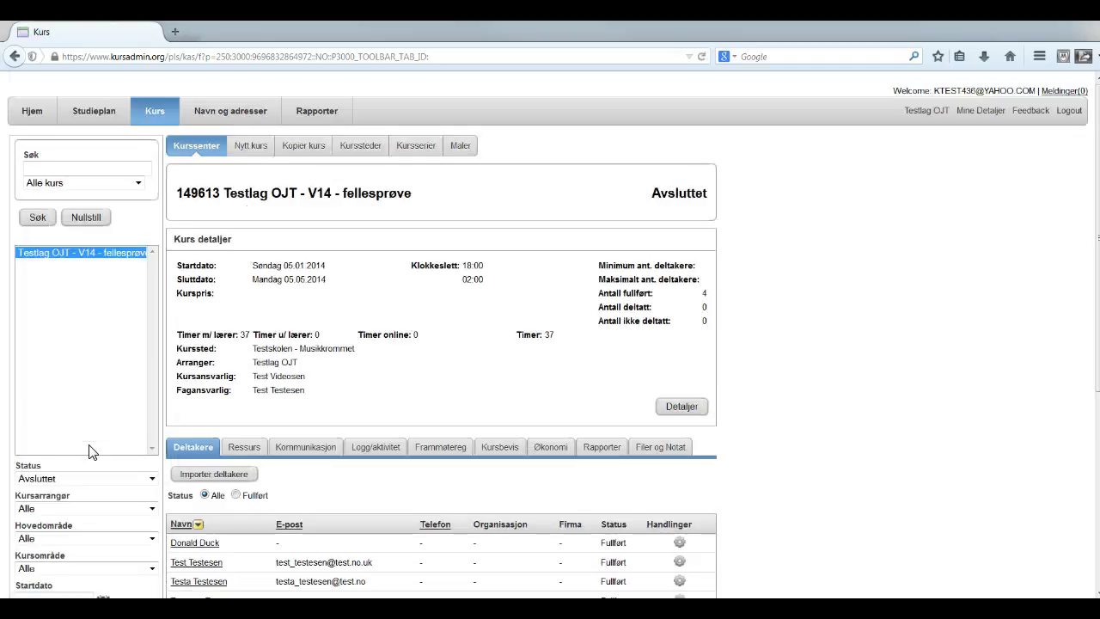
left_click(85, 479)
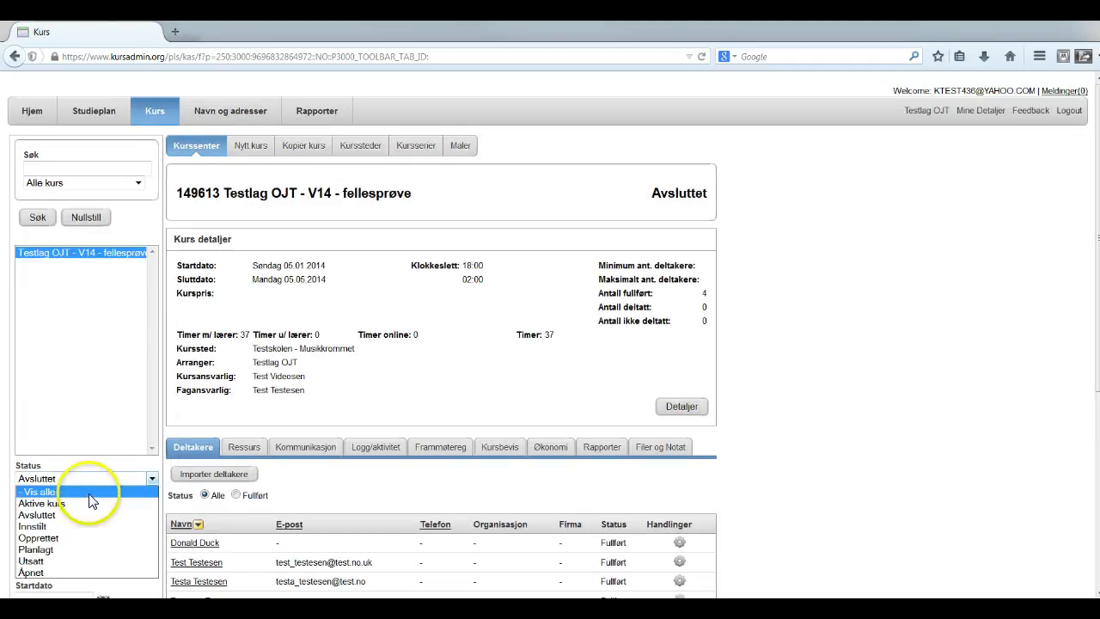
left_click(86, 505)
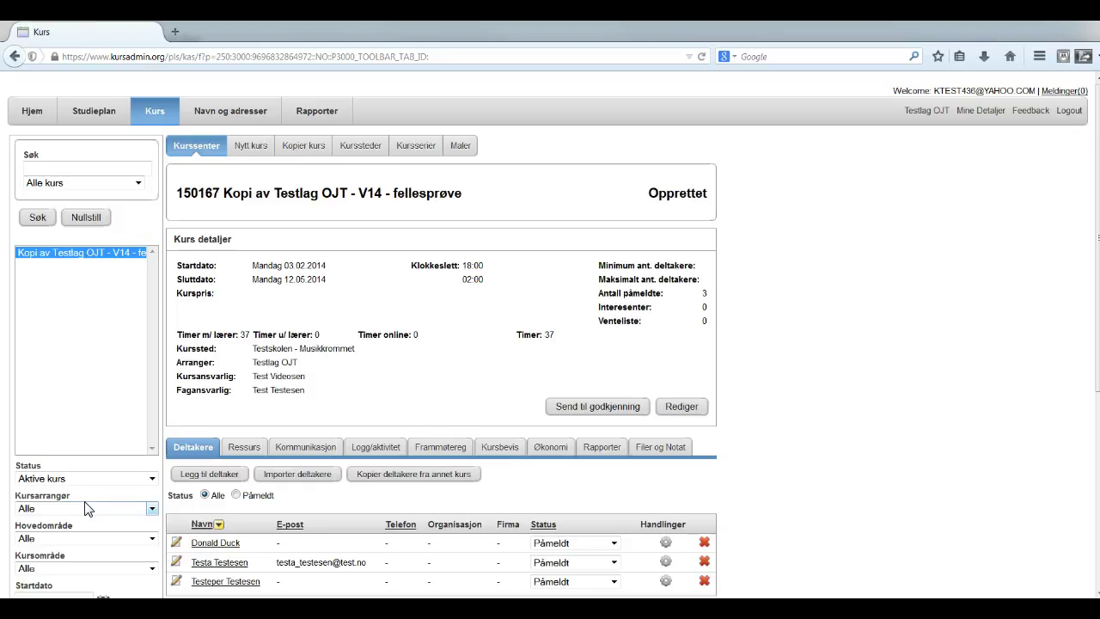
Set the start date filter of the course list to 31 December 2013.
scroll(86, 509, "down", 3)
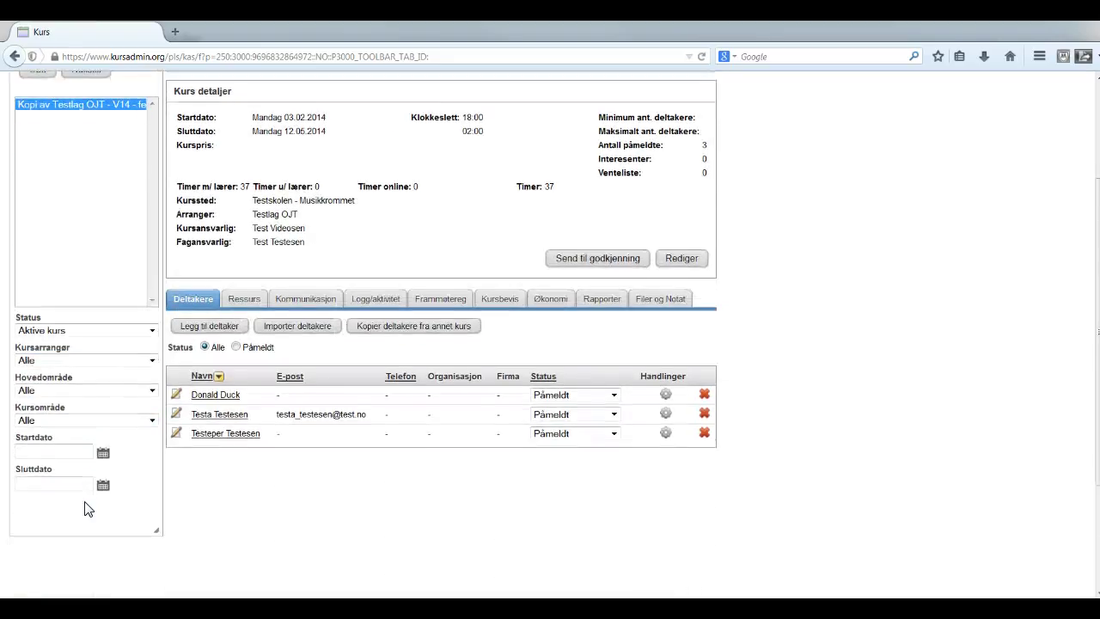
left_click(103, 460)
left_click(104, 488)
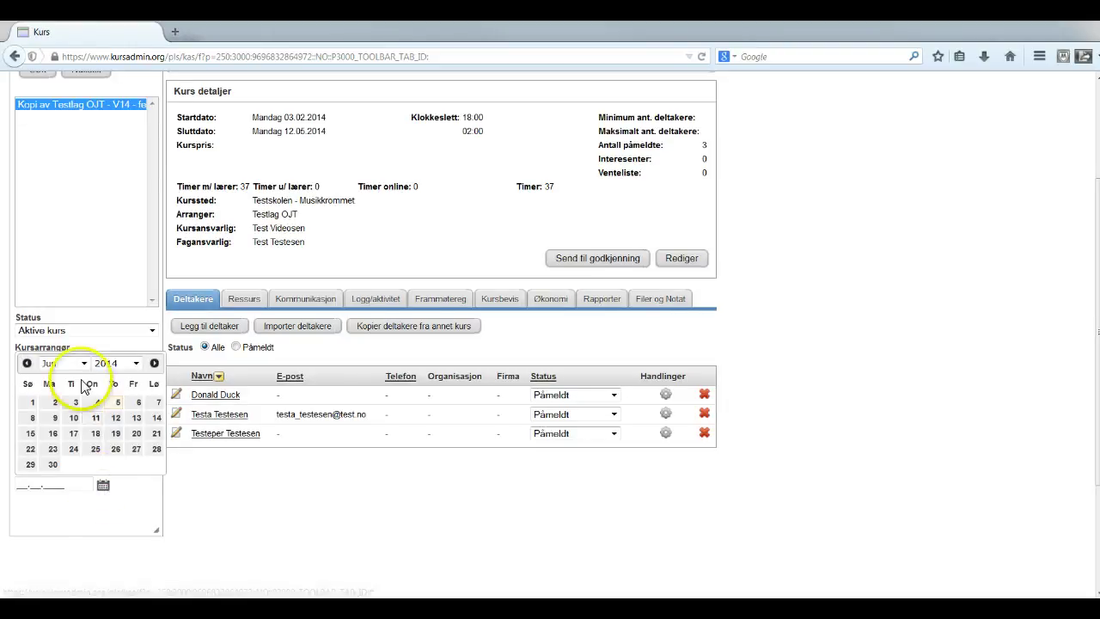
left_click(27, 363)
left_click(27, 364)
left_click(27, 363)
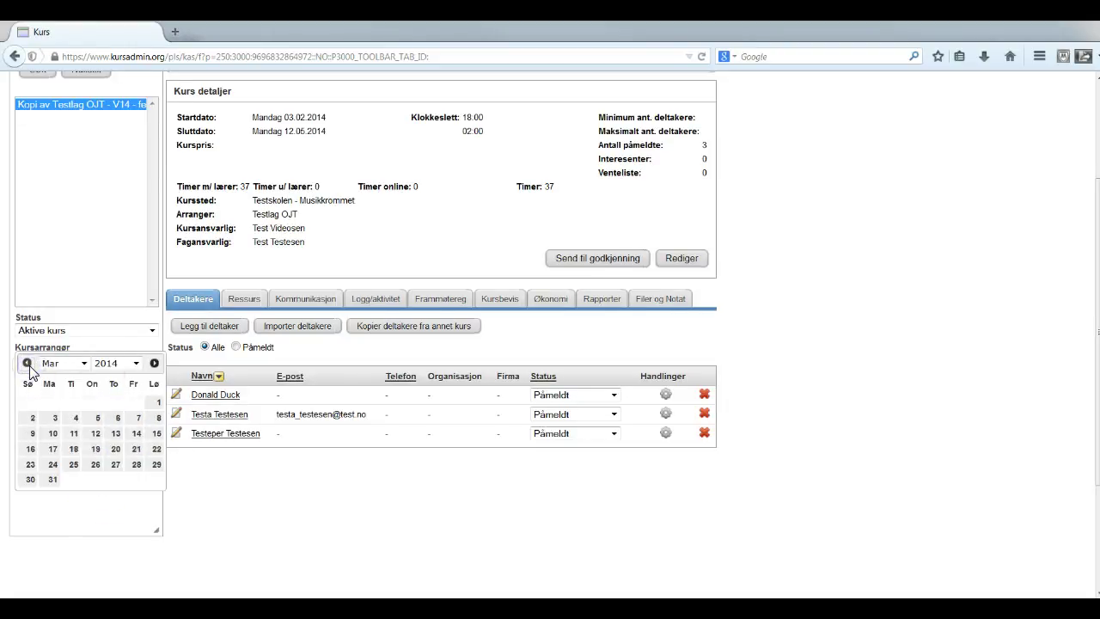
left_click(28, 364)
left_click(28, 364)
left_click(27, 364)
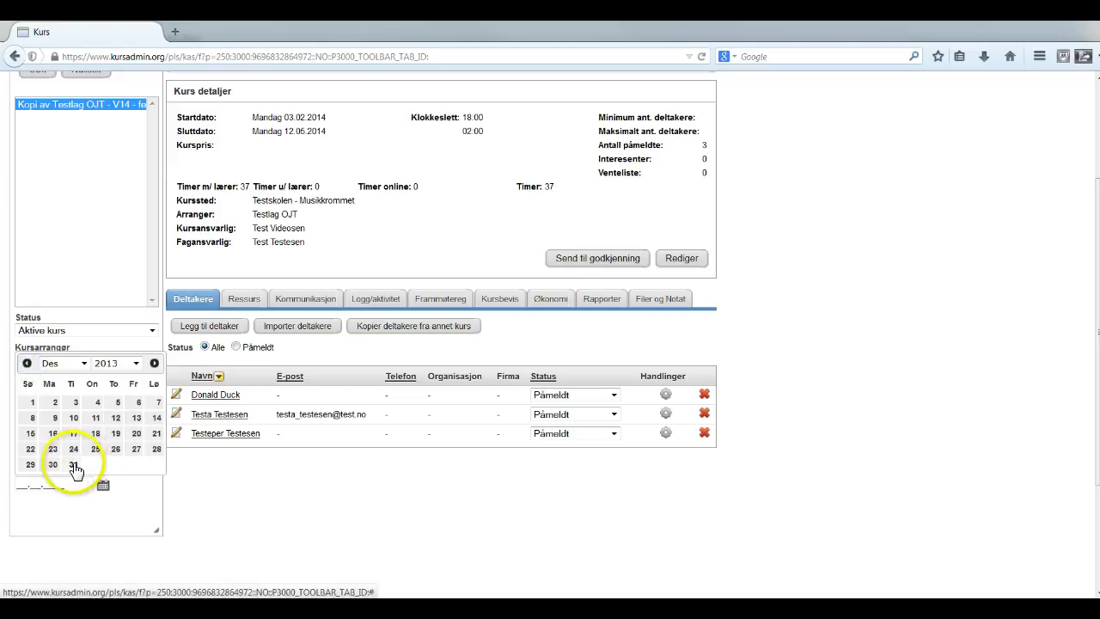
left_click(76, 464)
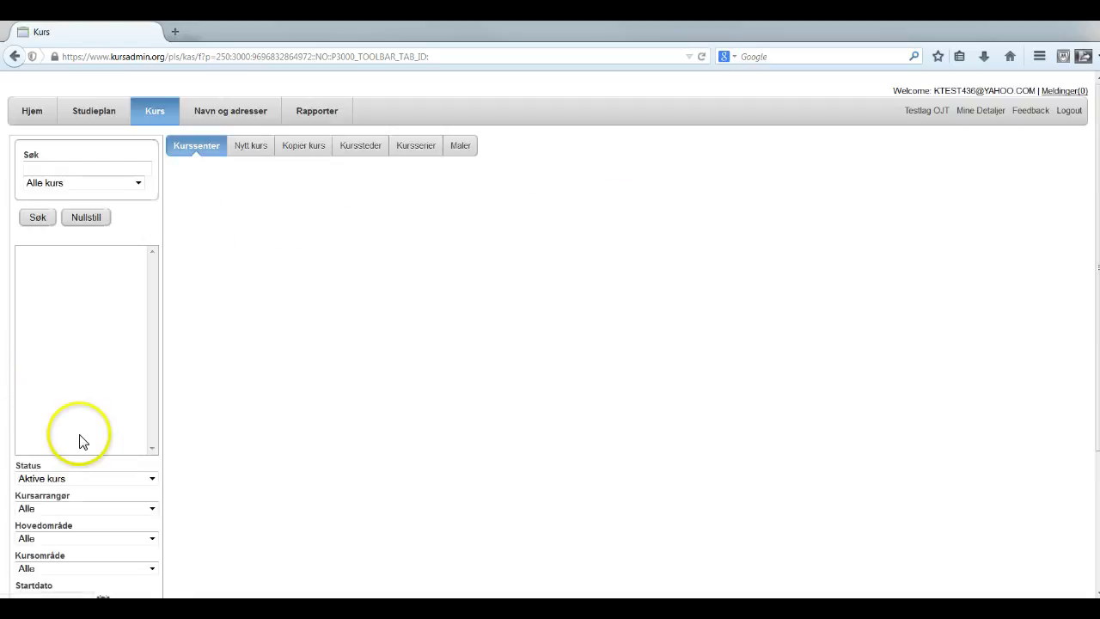
Reset the status filter to show all courses and set it back to Aktive kurs.
left_click(86, 479)
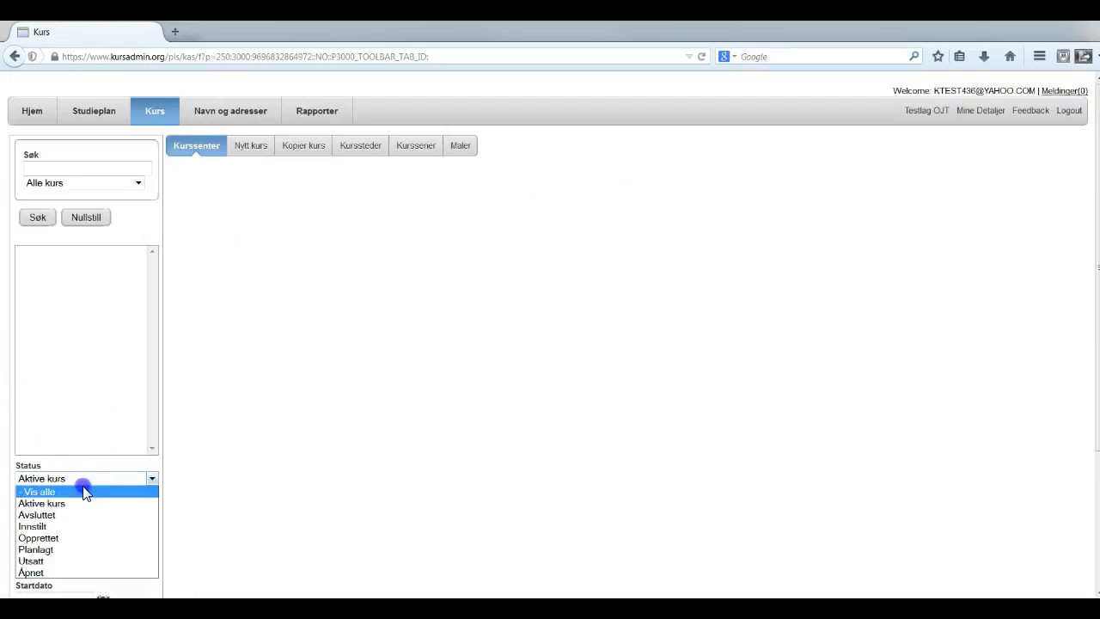
left_click(85, 492)
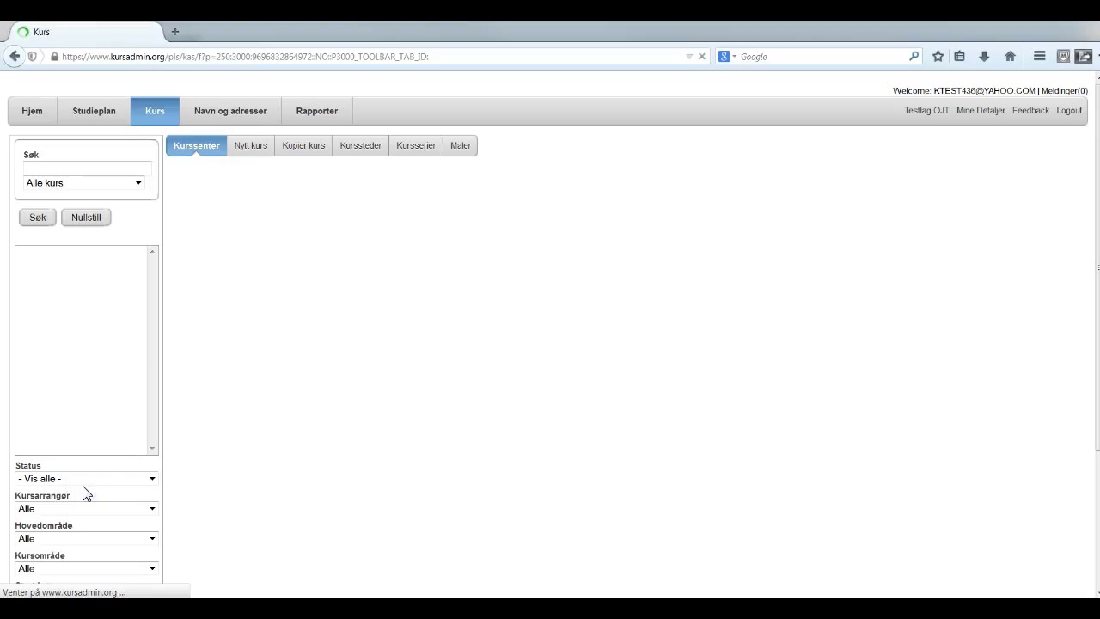
left_click(92, 494)
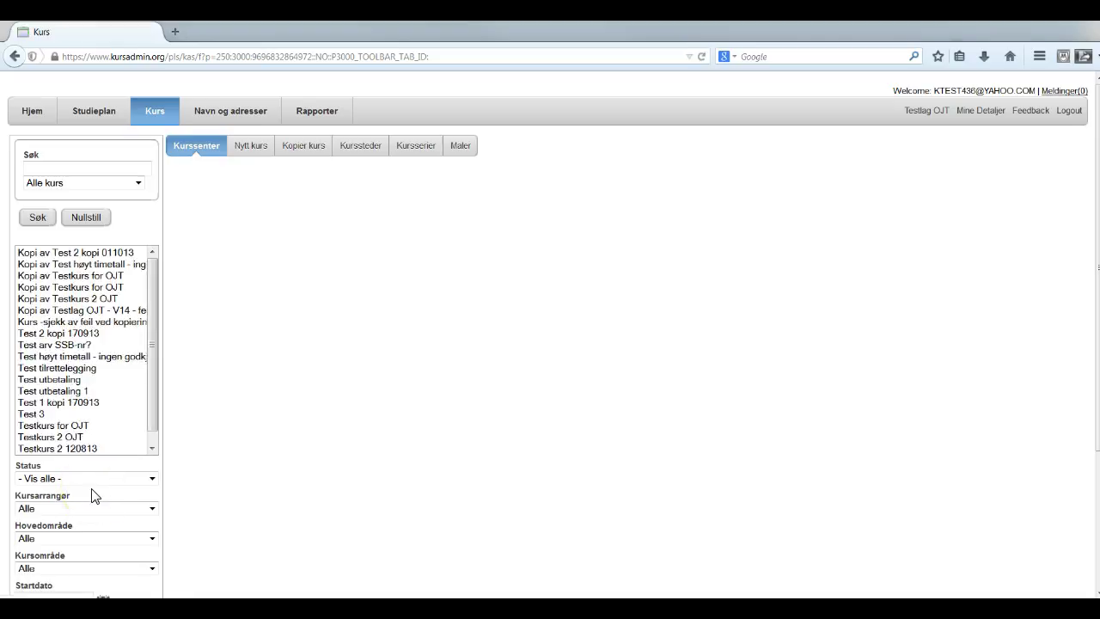
left_click(91, 479)
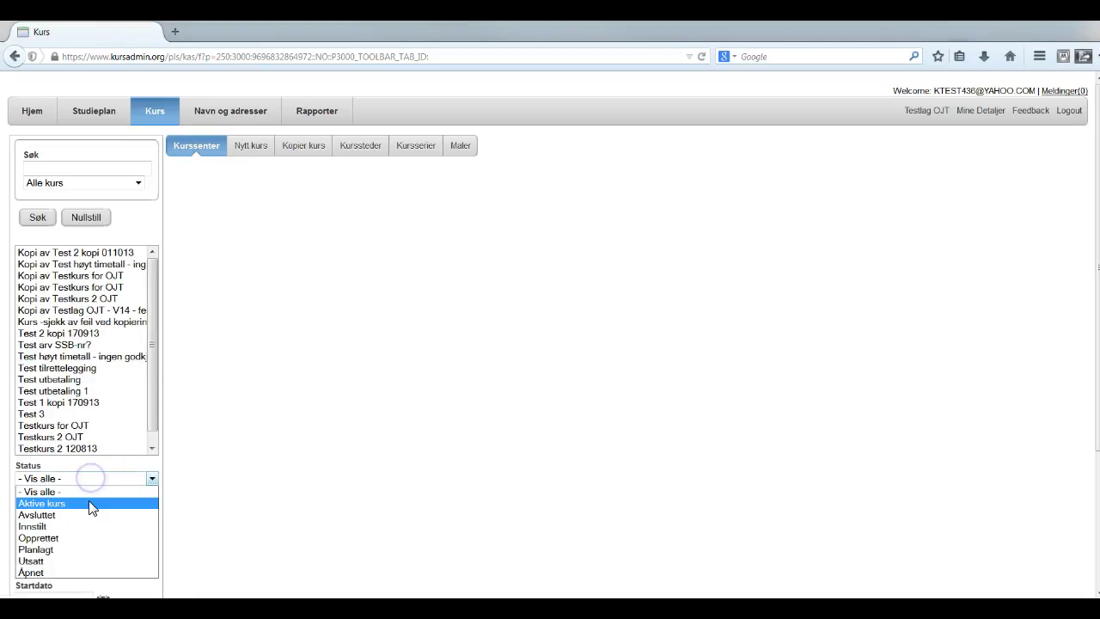
left_click(91, 504)
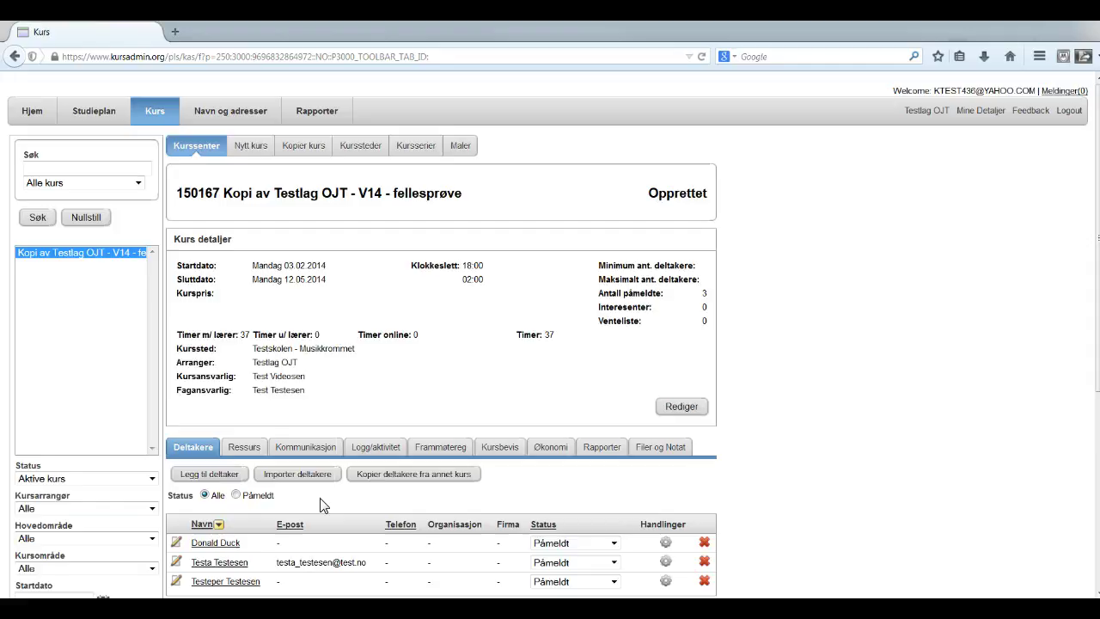
View the resources (Ressurs) and the communication options (Kommunikasjon) of the selected course.
scroll(322, 506, "down", 1)
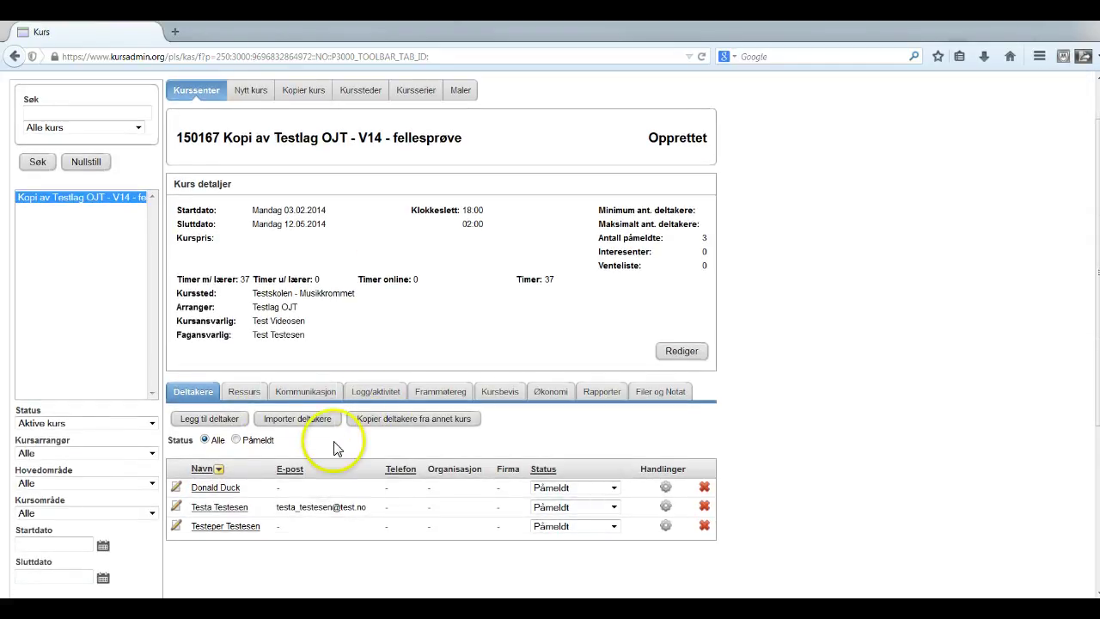
left_click(257, 396)
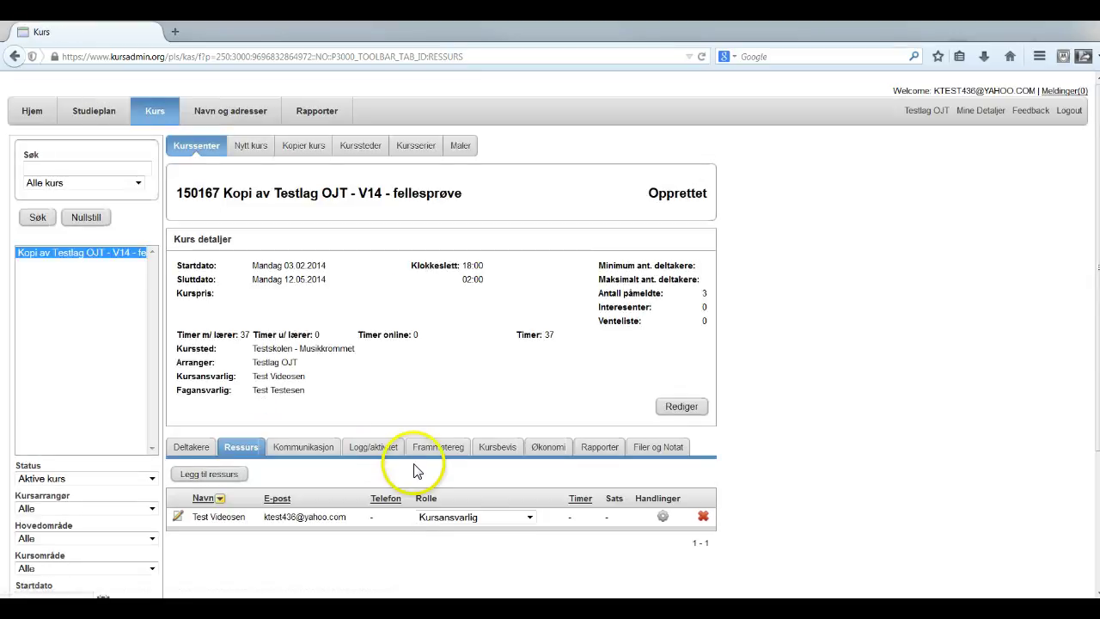
left_click(307, 450)
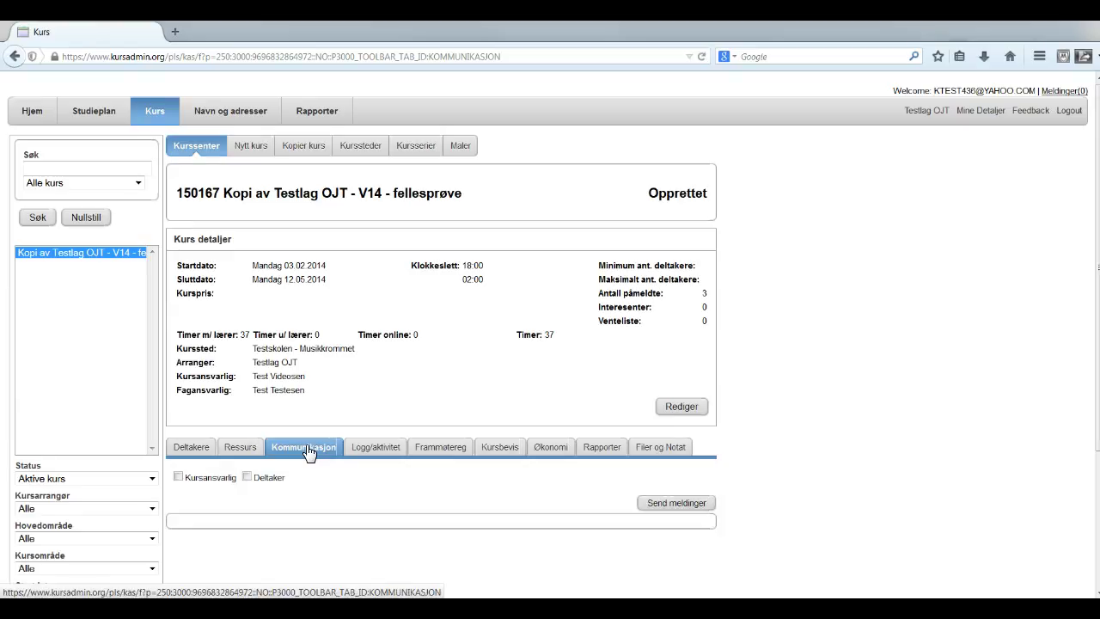
Show the Kurslogg report in the course's Logg/aktivitet section and look through its entries.
left_click(366, 455)
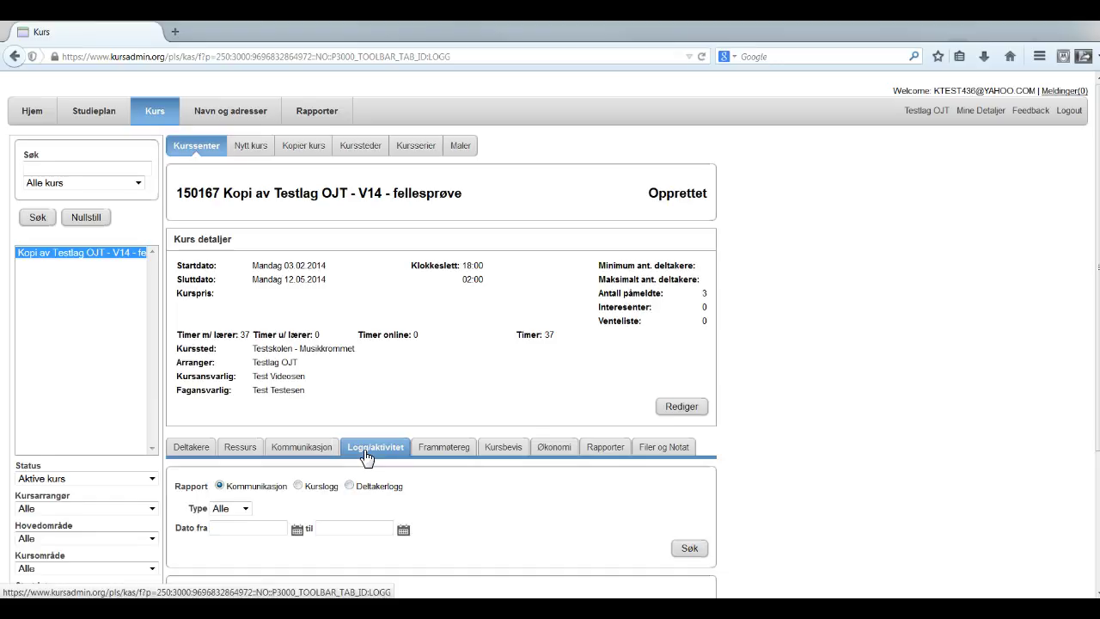
left_click(368, 457)
left_click(298, 486)
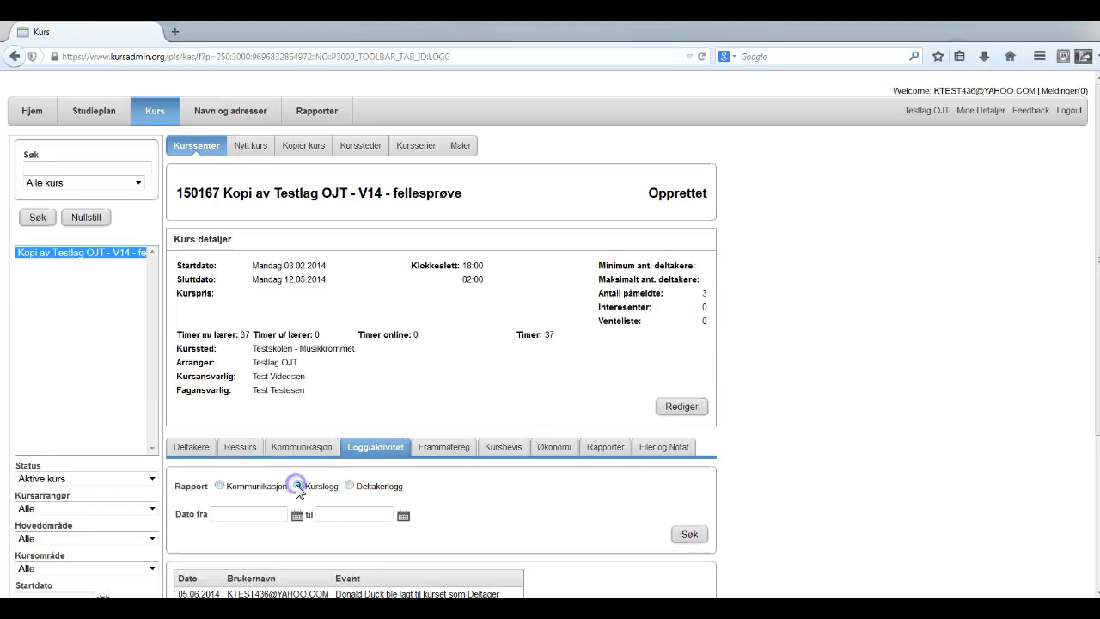
scroll(486, 527, "down", 2)
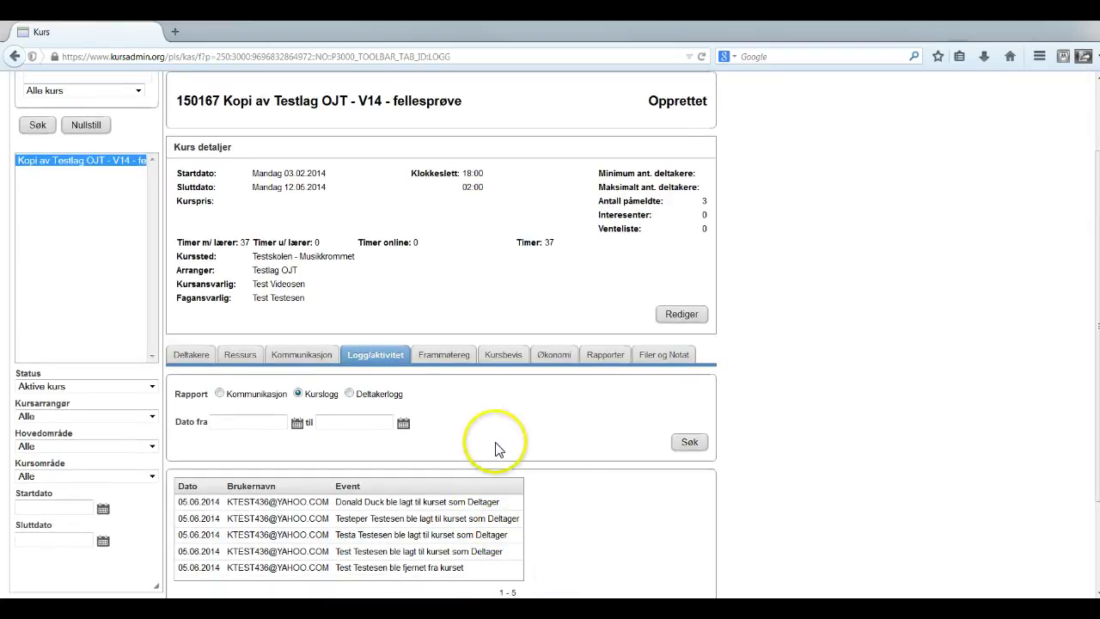
View the course's attendance registration (Frammøtereg) with its summary, and its course certificates (Kursbevis).
left_click(444, 357)
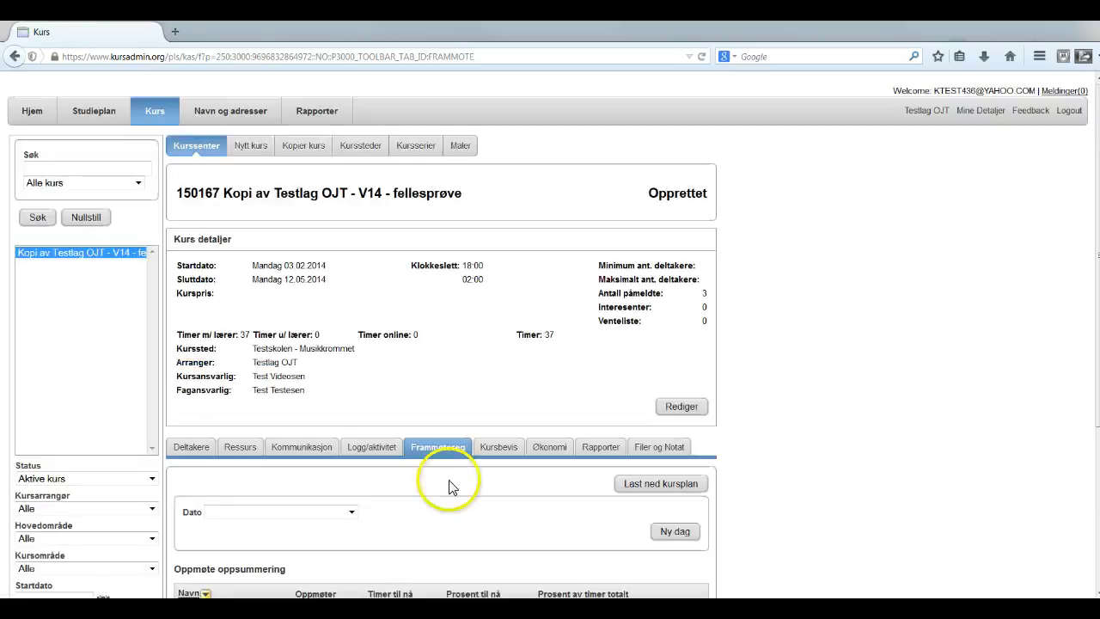
scroll(452, 486, "down", 1)
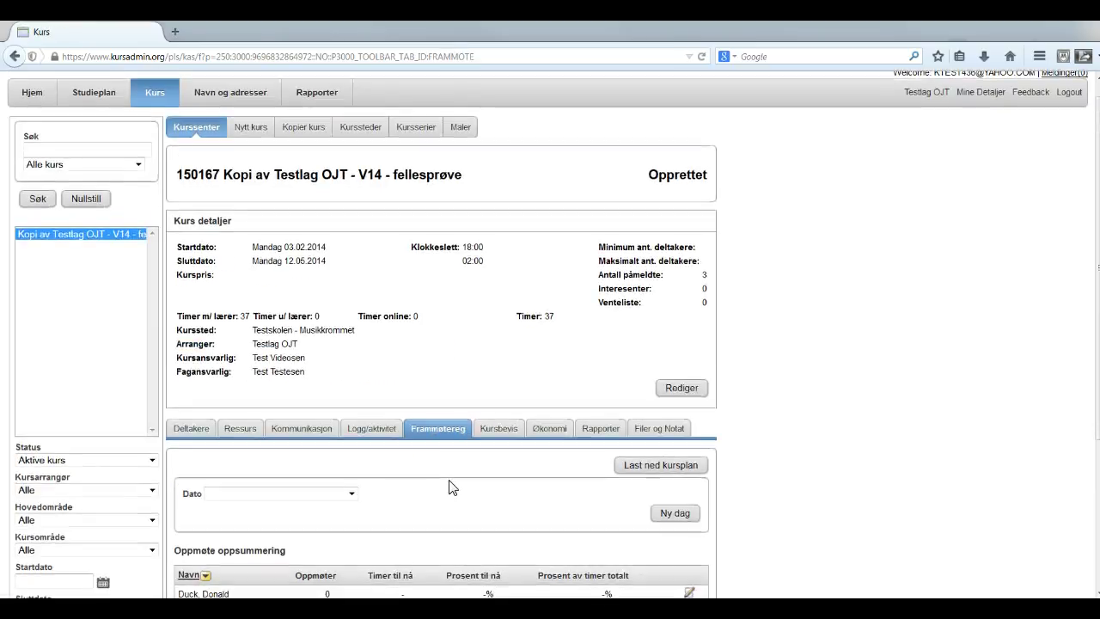
scroll(452, 487, "down", 2)
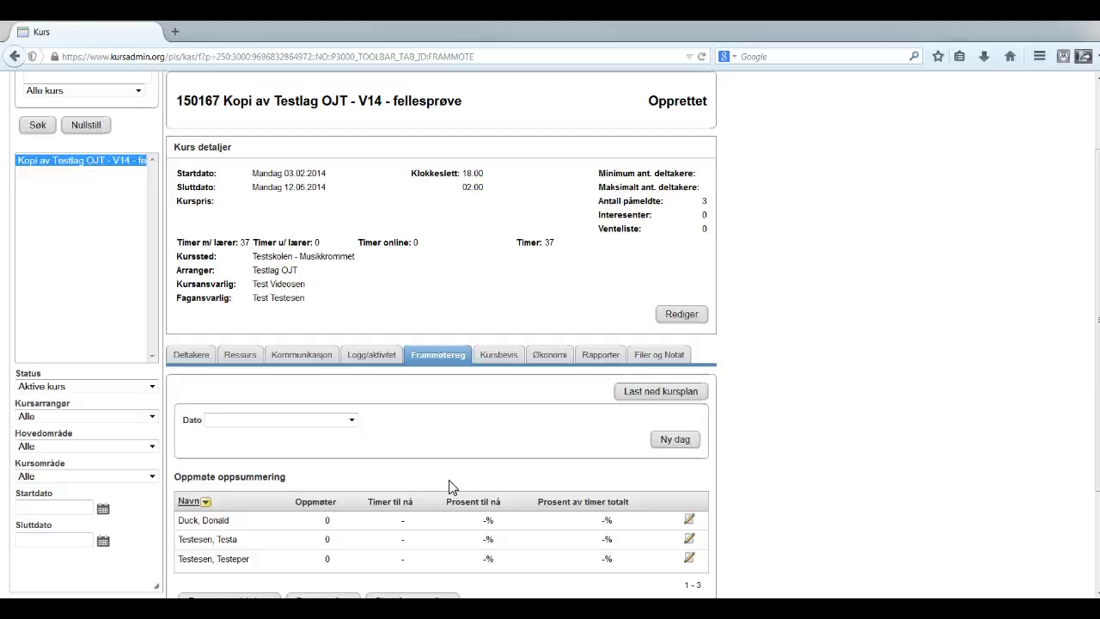
left_click(501, 357)
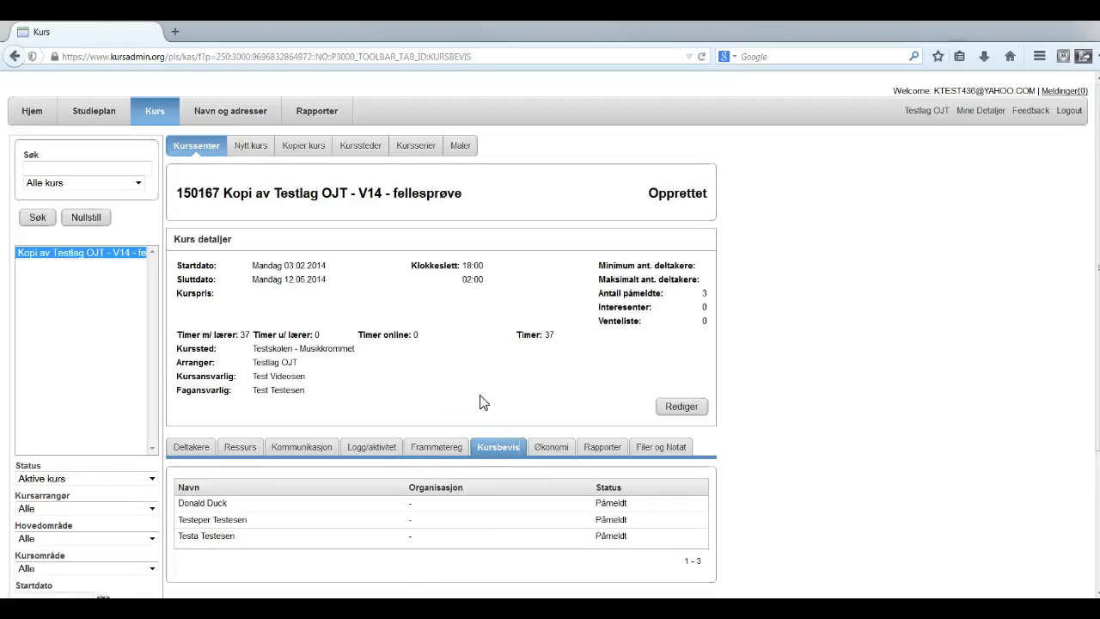
View the course's accounts under Økonomi and list its files under Filer og Notat.
left_click(549, 448)
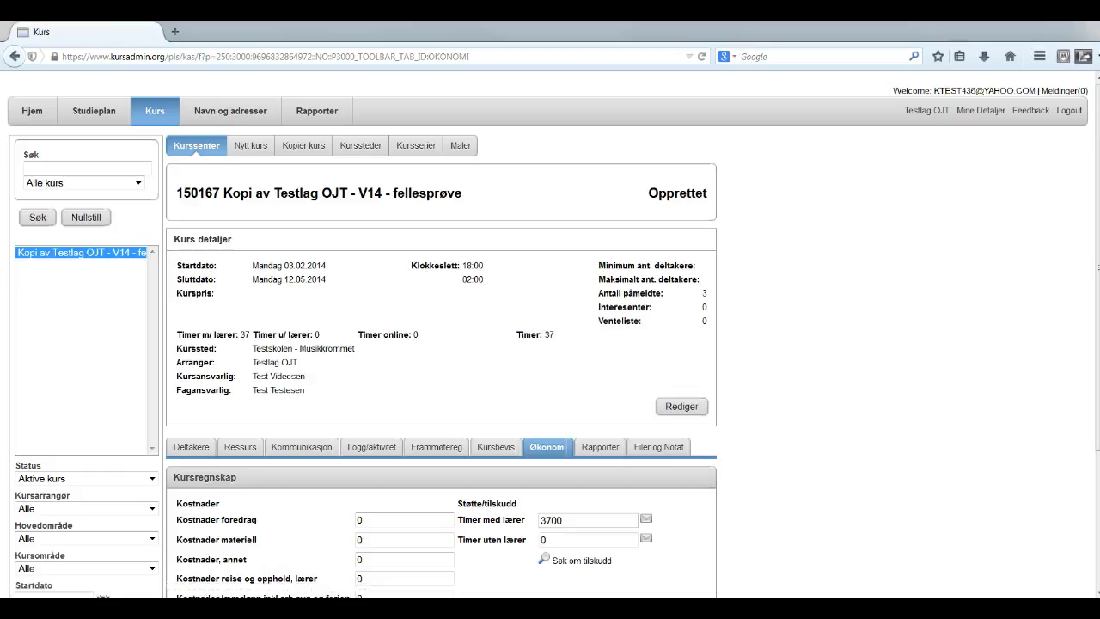
scroll(550, 335, "down", 2)
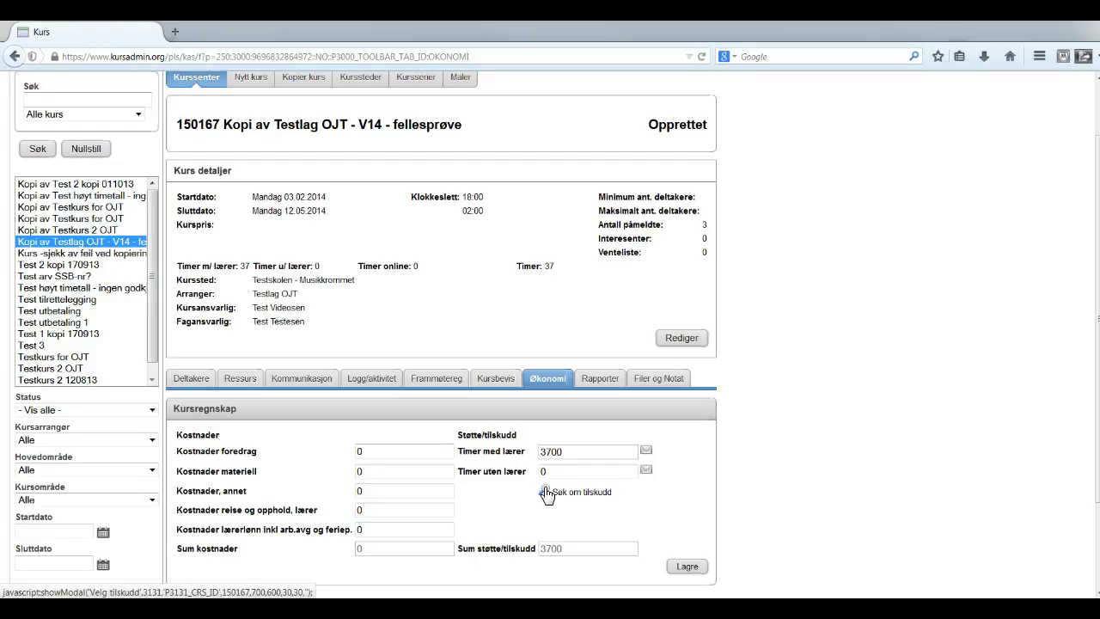
left_click(657, 356)
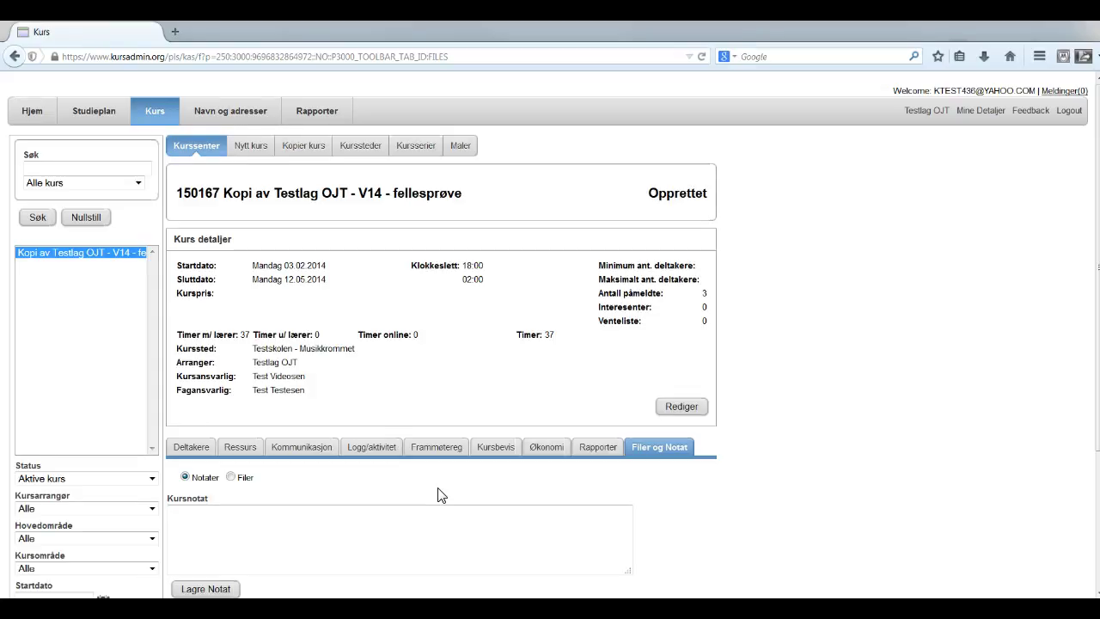
left_click(231, 477)
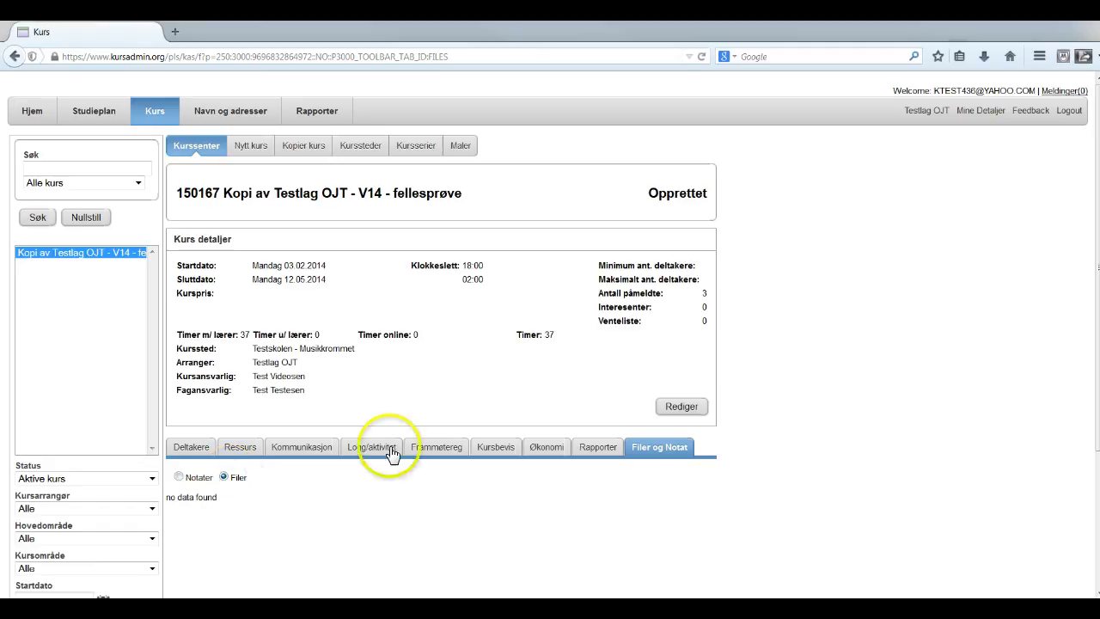
Open the selected course's details for editing.
left_click(672, 412)
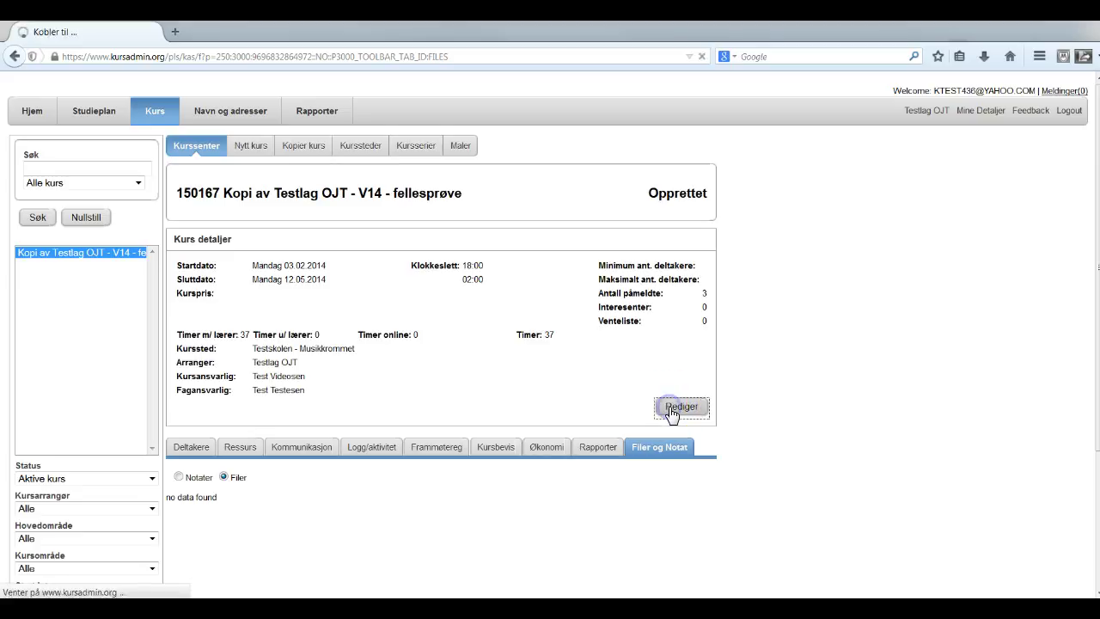